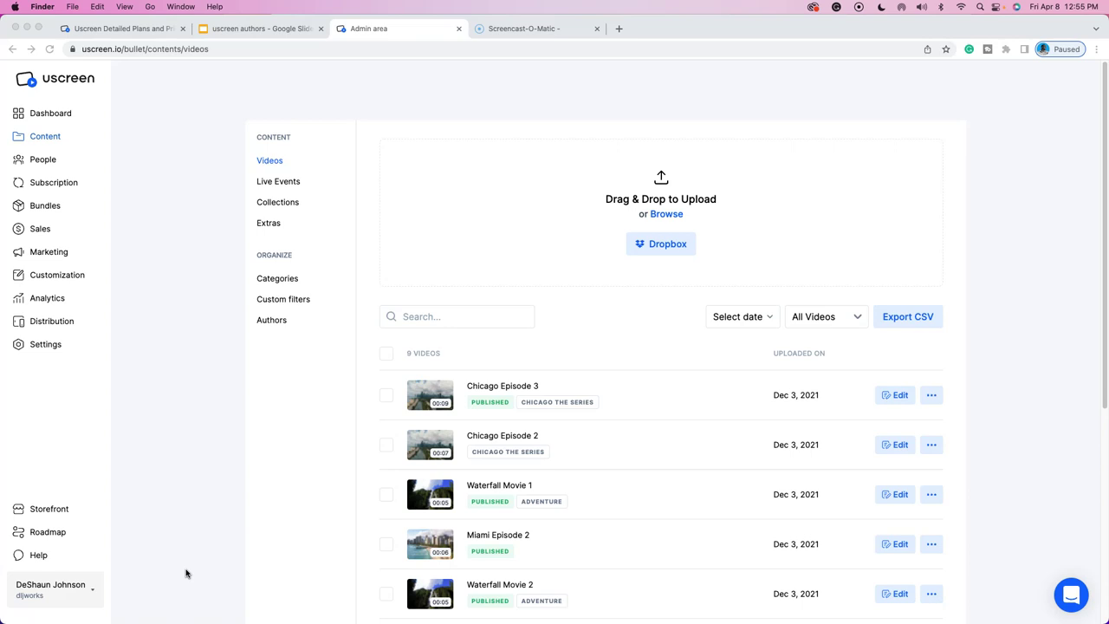
Step: Bring Chrome forward and show the 'Having other Uscreen Authors' slide in the uscreen authors deck
left_click(285, 354)
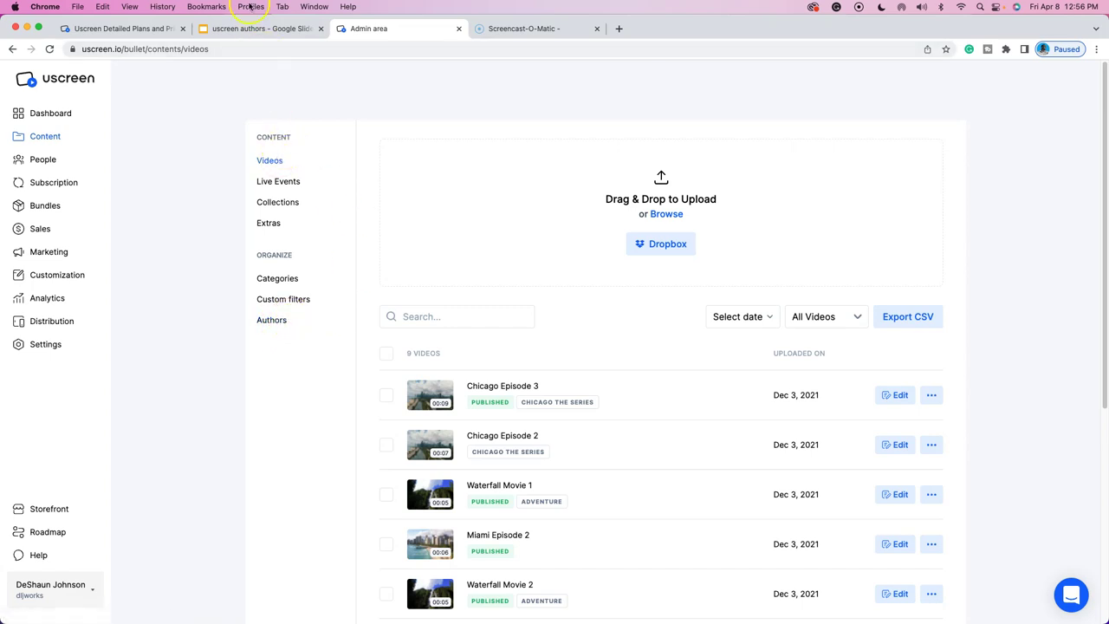
left_click(273, 32)
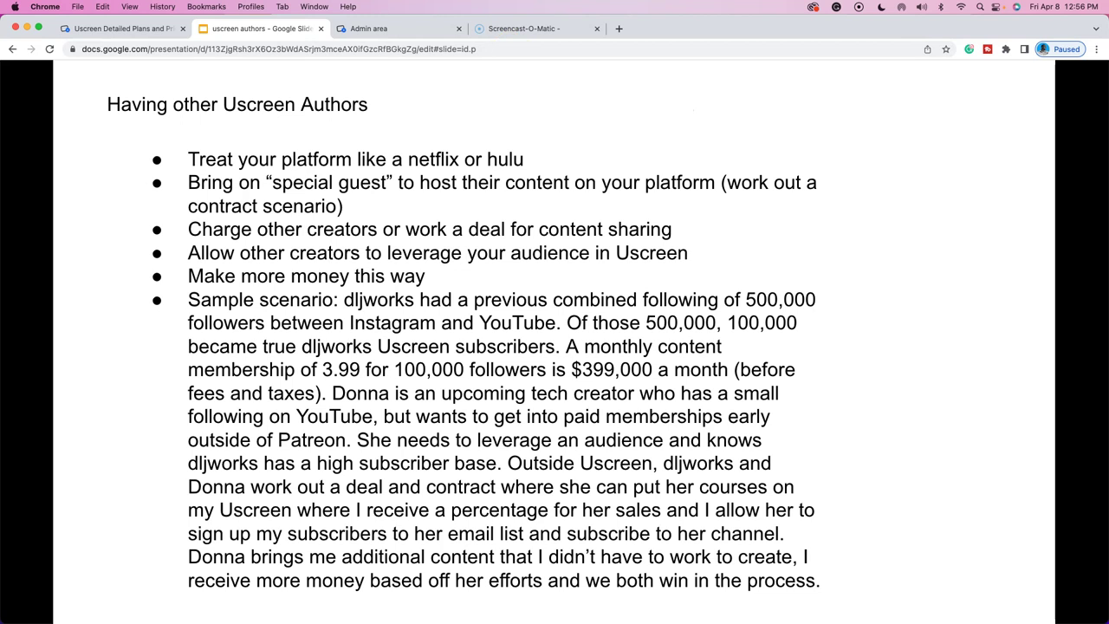
Step: Return to the Uscreen admin area and open the Authors list under Organize
left_click(365, 31)
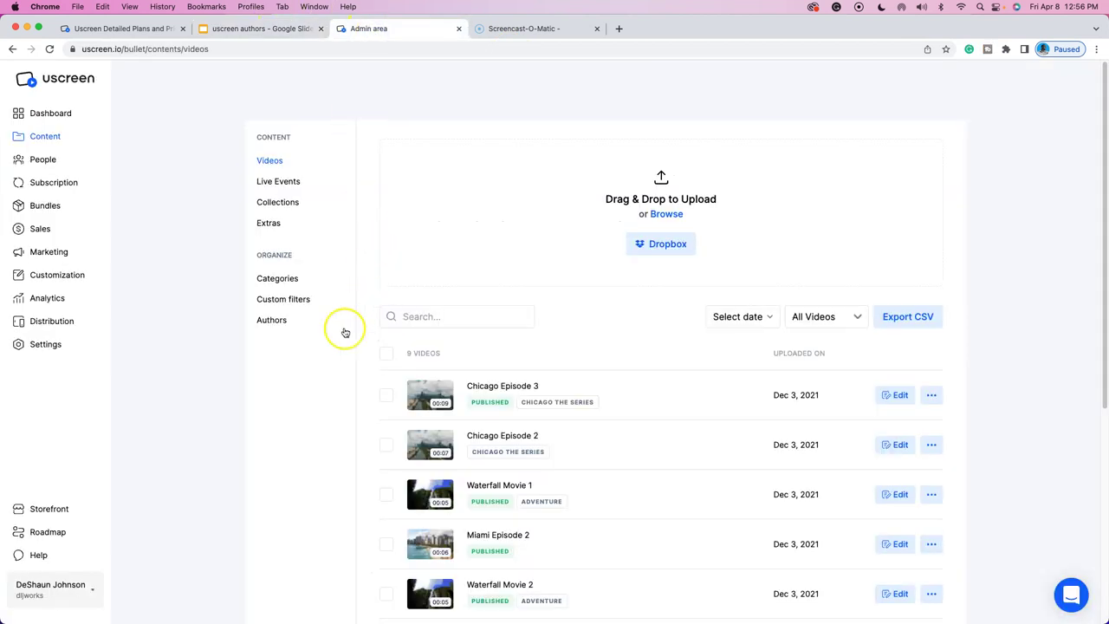
scroll(596, 389, "down", 5)
scroll(644, 440, "up", 3)
scroll(644, 440, "up", 2)
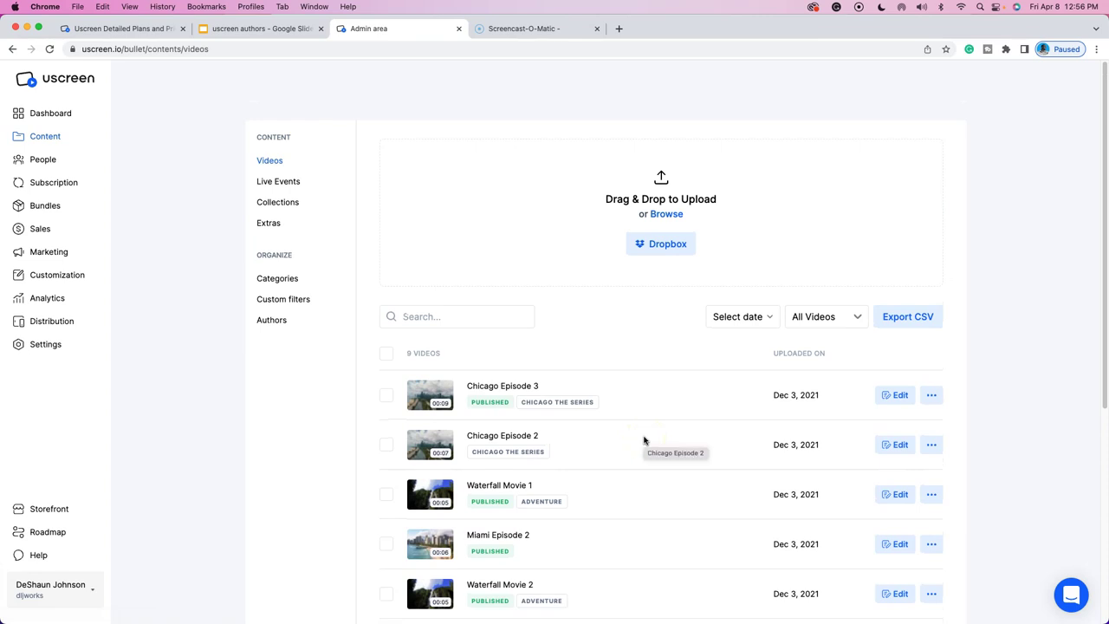
left_click(281, 320)
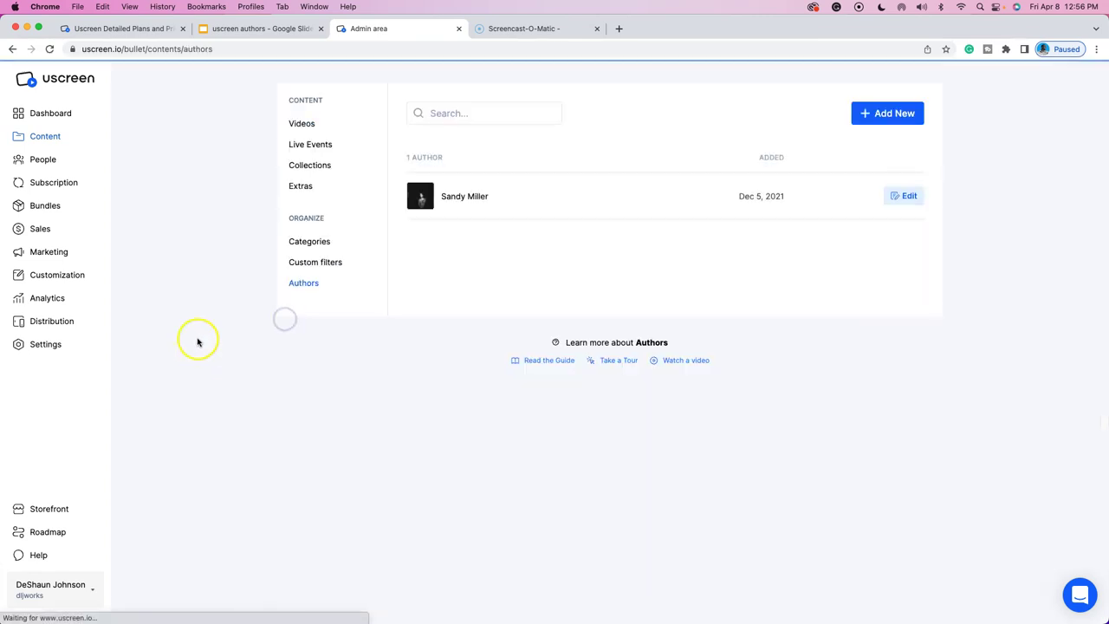
Step: Load the creator's Gumroad store in a new browser tab
left_click(620, 30)
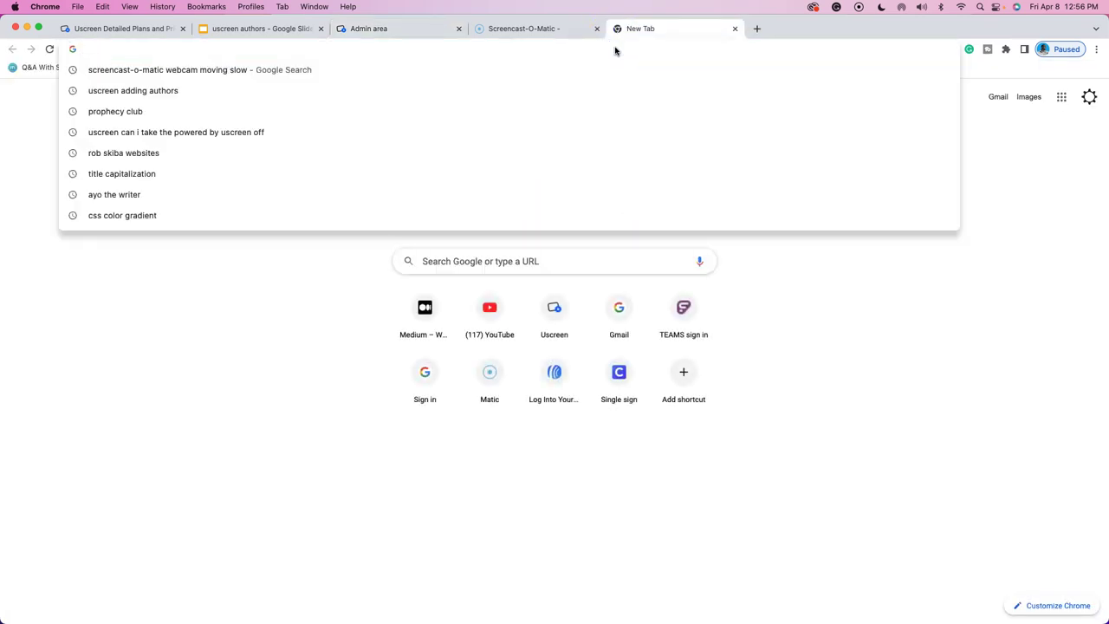
type("dljworks.c")
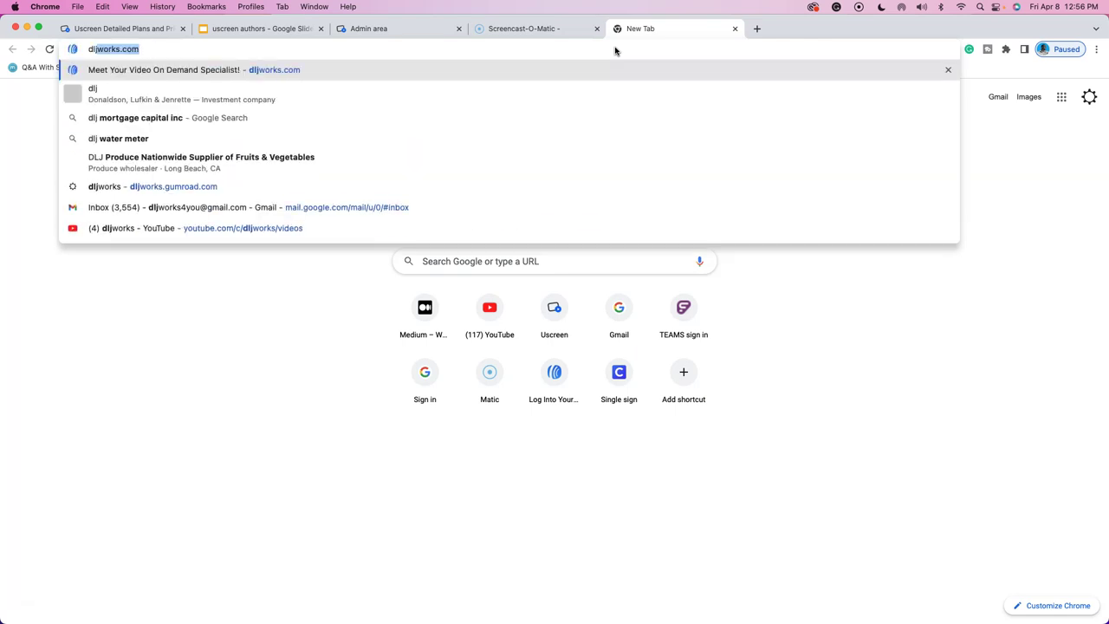
key("BackSpace")
key("BackSpace")
type(".gum")
key("Return")
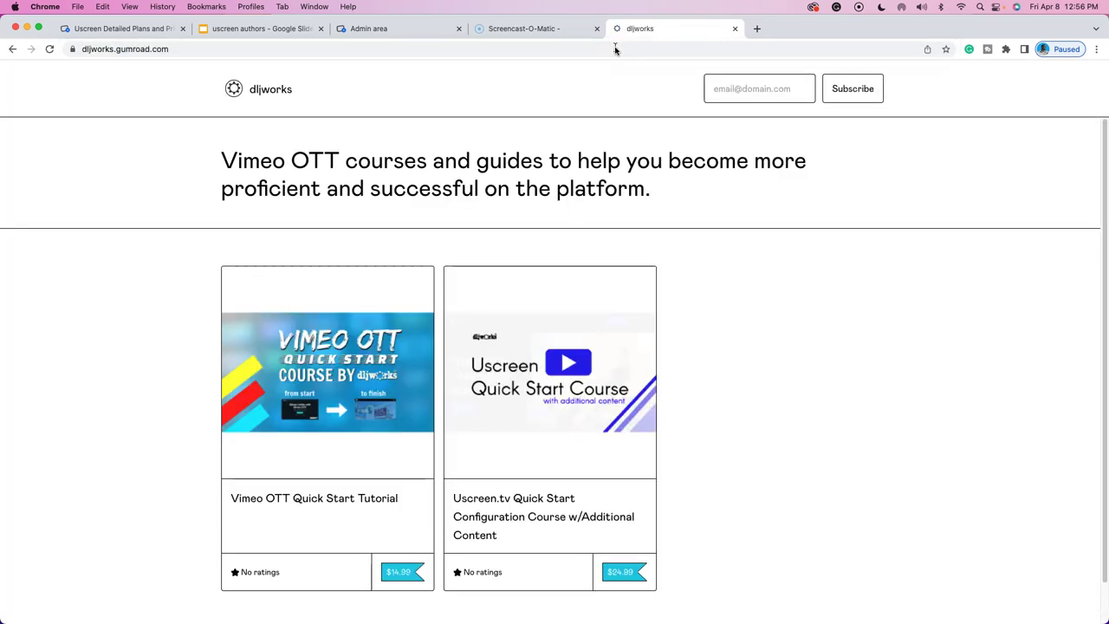
Step: Browse the Uscreen.tv Quick Start course page, then go back to the Uscreen admin tab
left_click(621, 364)
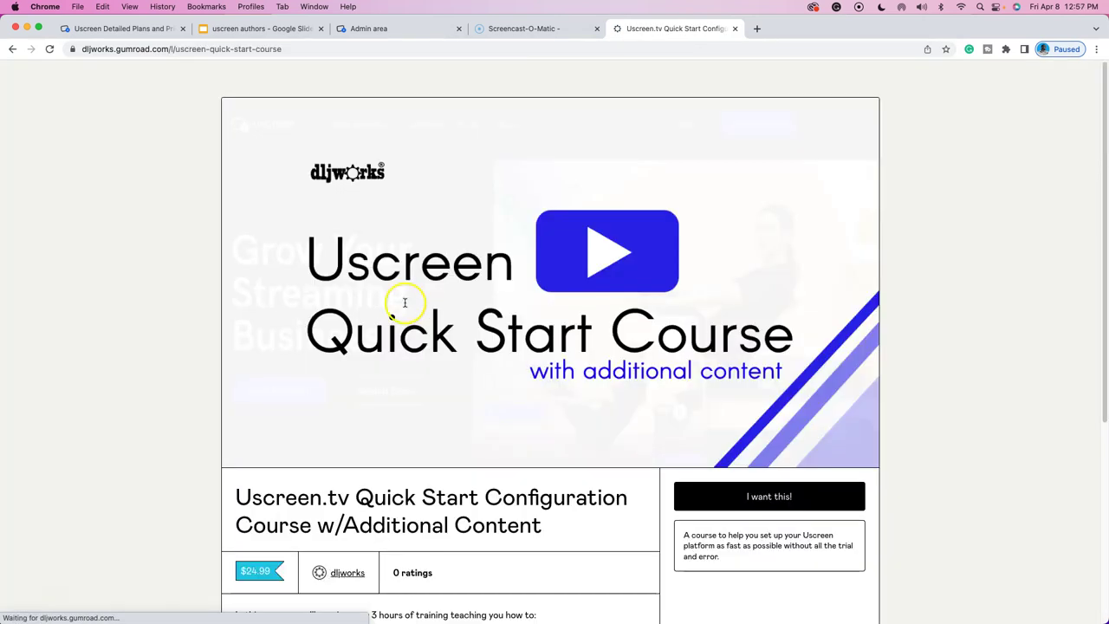
scroll(394, 230, "down", 4)
scroll(762, 382, "down", 2)
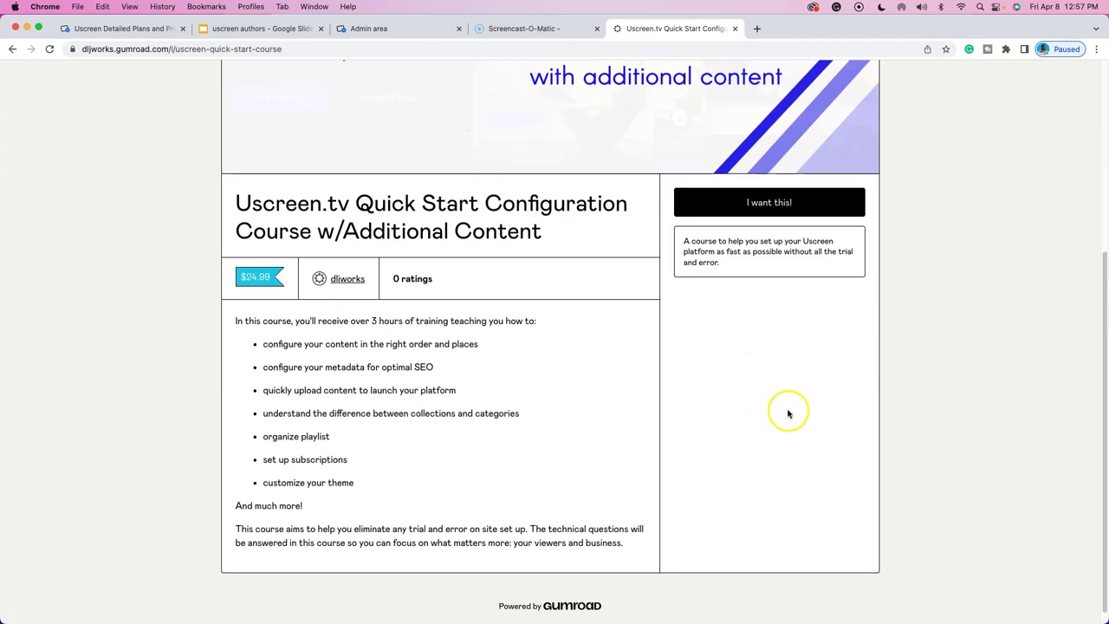
scroll(770, 407, "up", 2)
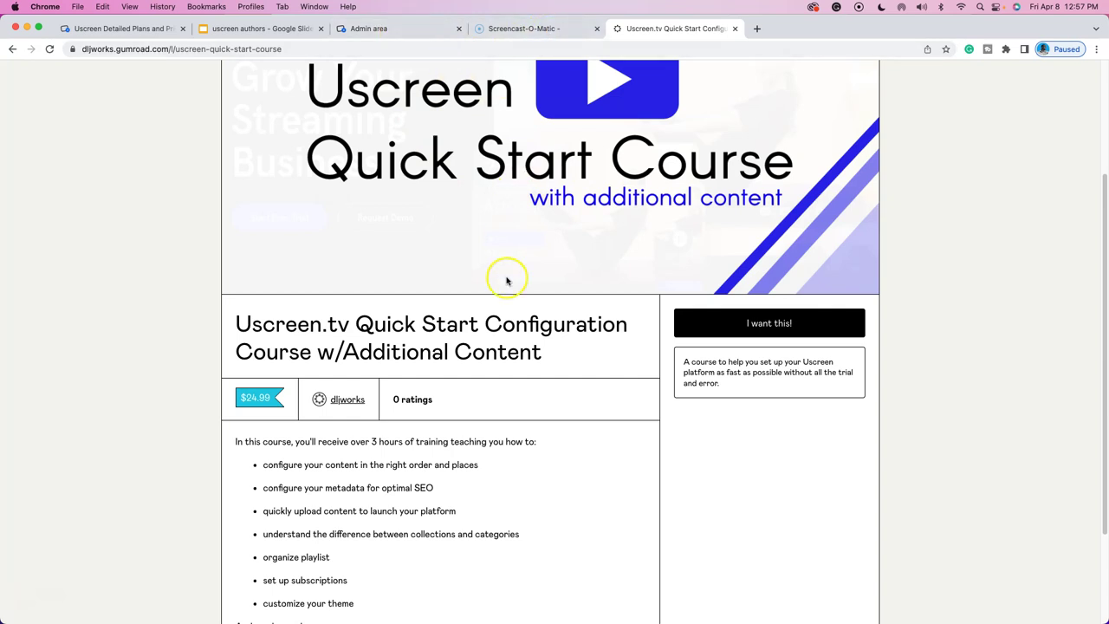
scroll(507, 279, "up", 4)
left_click(405, 28)
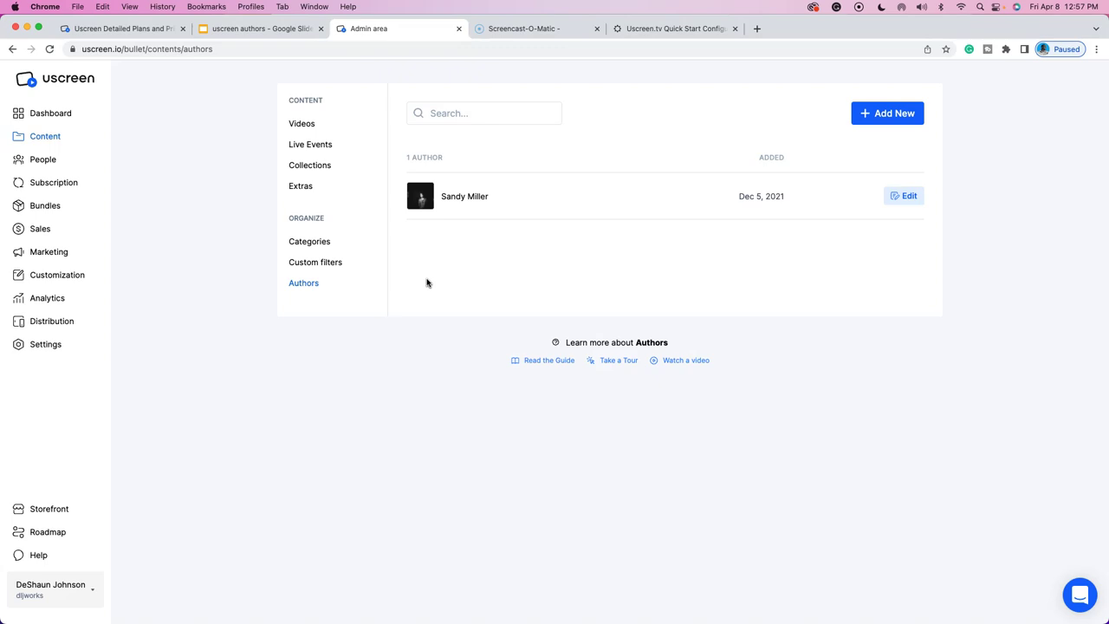
left_click(446, 239)
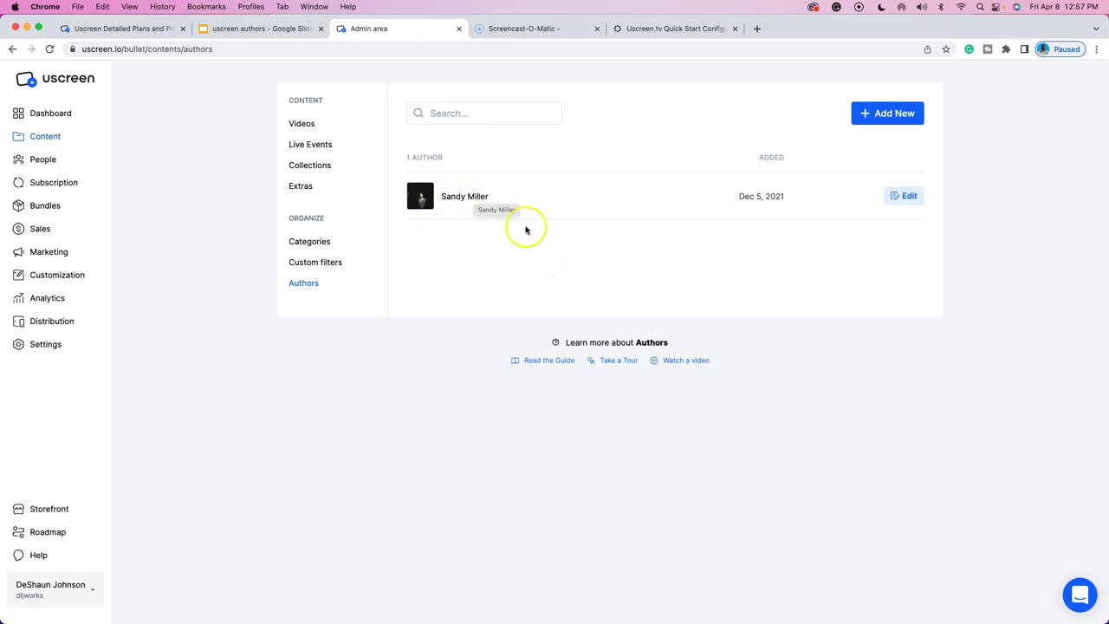
left_click(304, 126)
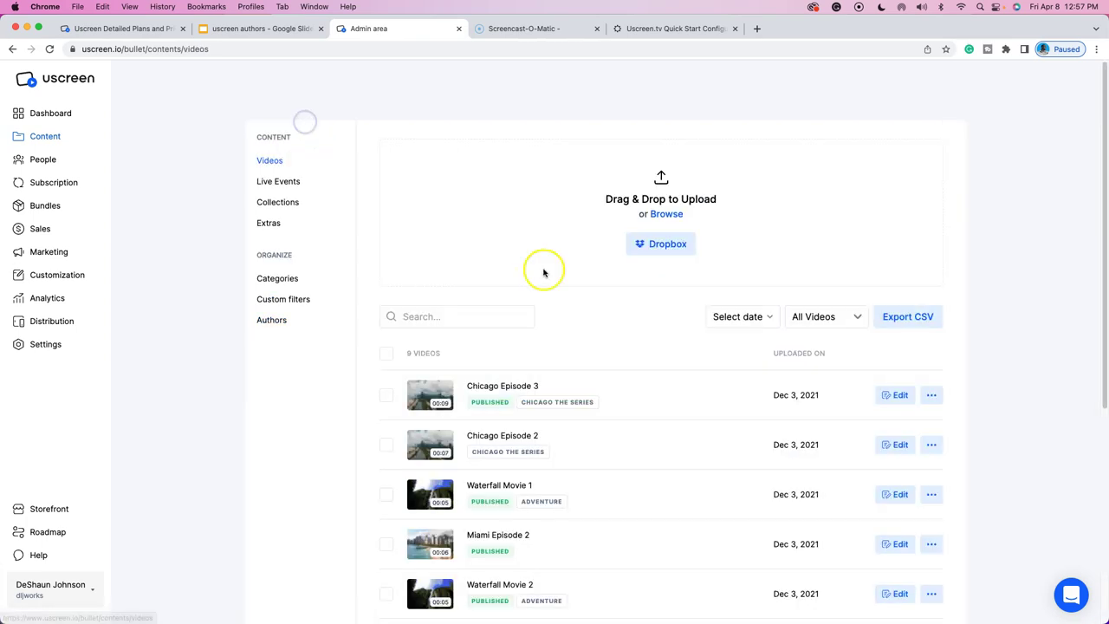
scroll(542, 267, "down", 5)
scroll(649, 441, "up", 5)
scroll(649, 441, "down", 5)
scroll(647, 440, "up", 5)
scroll(646, 436, "down", 3)
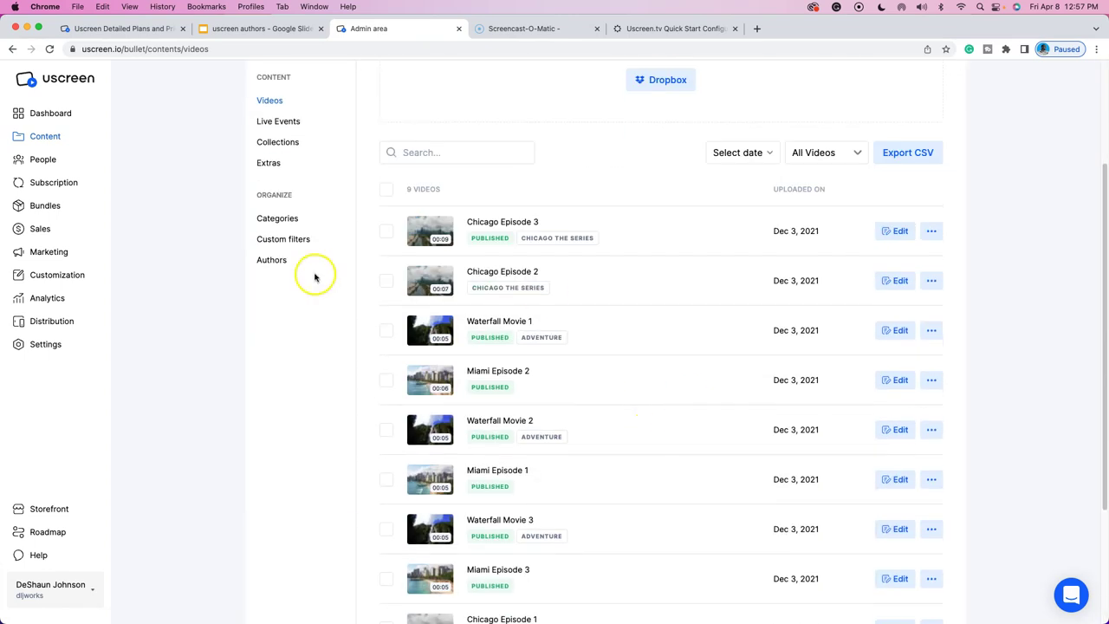
left_click(282, 260)
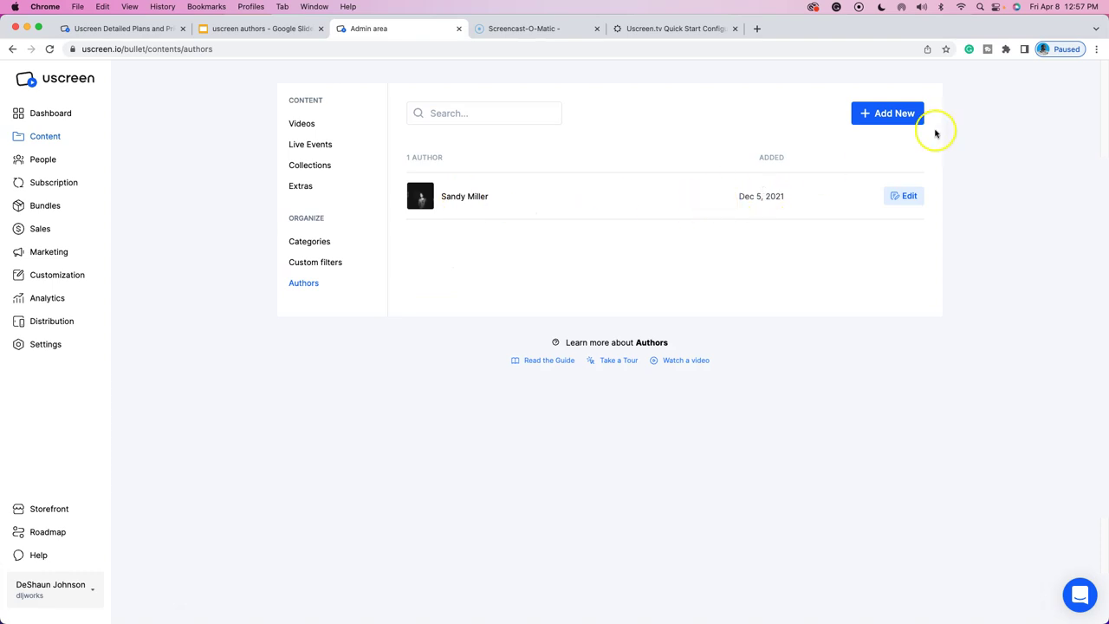
left_click(893, 121)
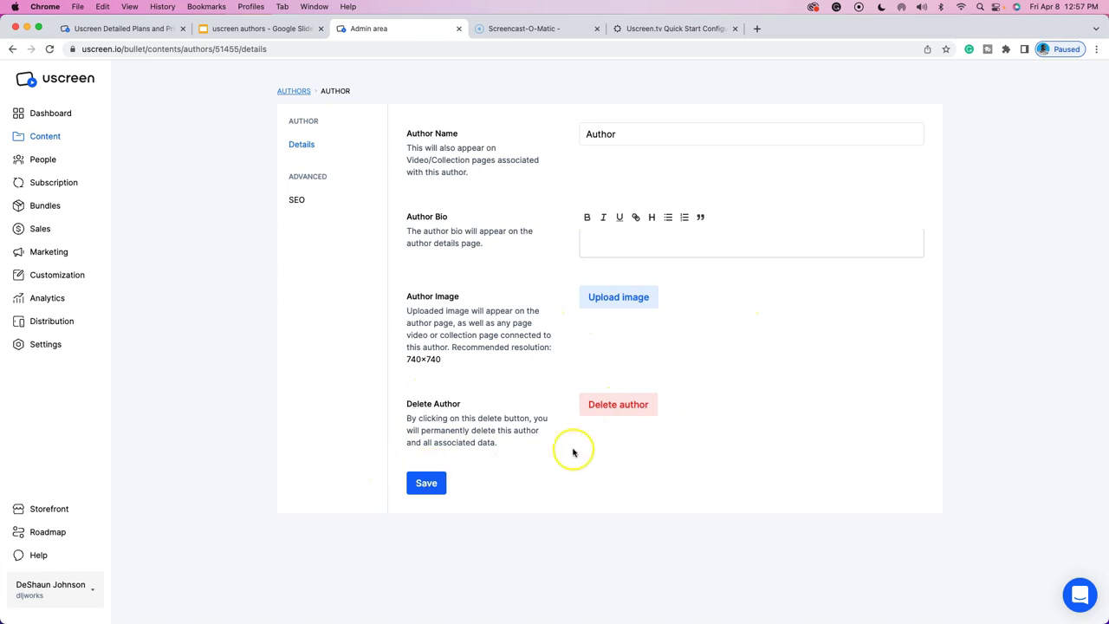
left_click(624, 407)
left_click(461, 382)
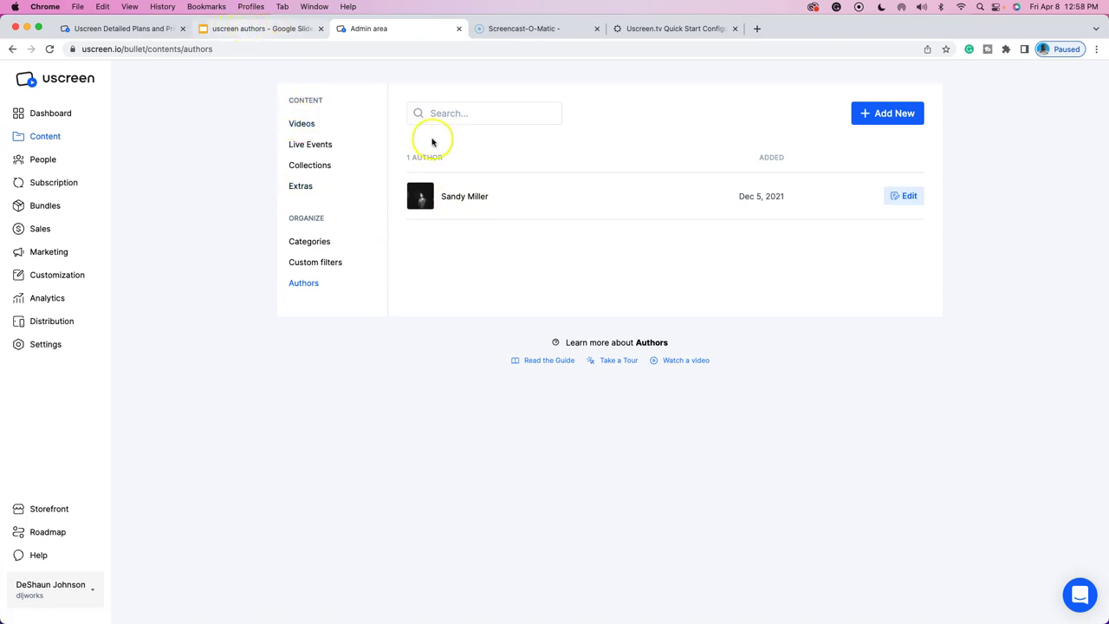
Step: Open the admin Videos list and scroll through its nine videos
left_click(307, 129)
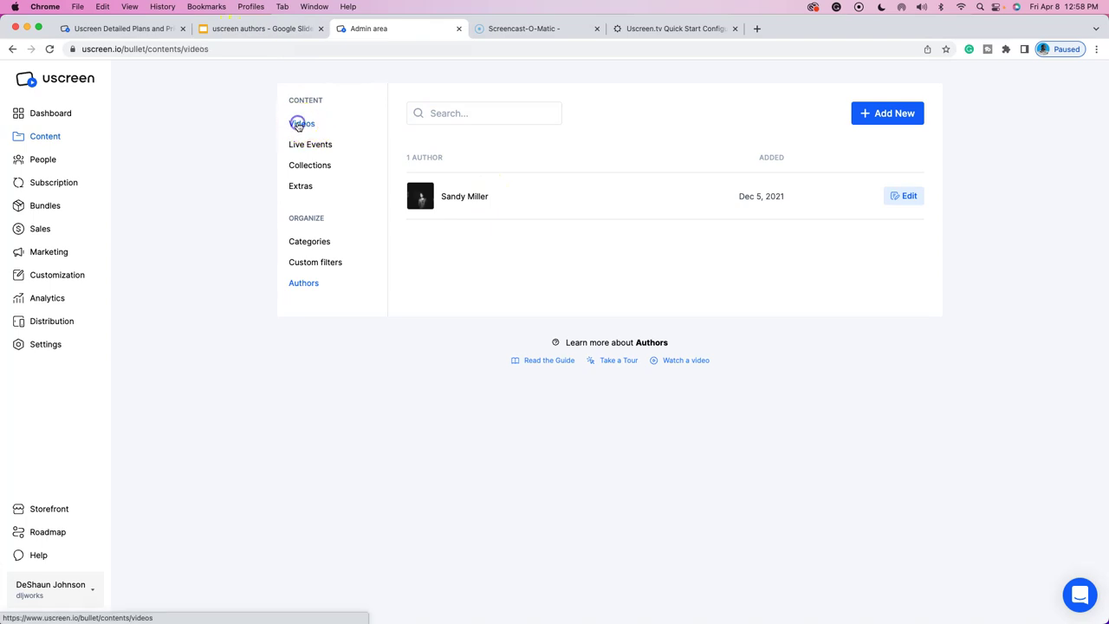
scroll(445, 153, "down", 5)
scroll(626, 257, "up", 5)
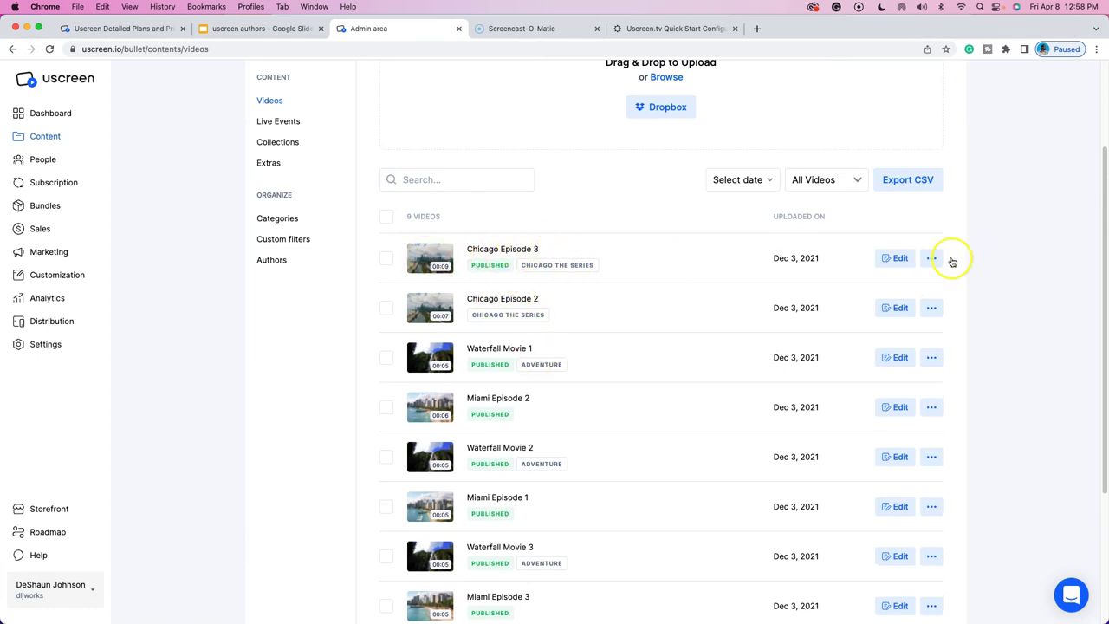
Step: Edit Chicago Episode 3 and show its Appearance settings down to the Author row
left_click(902, 257)
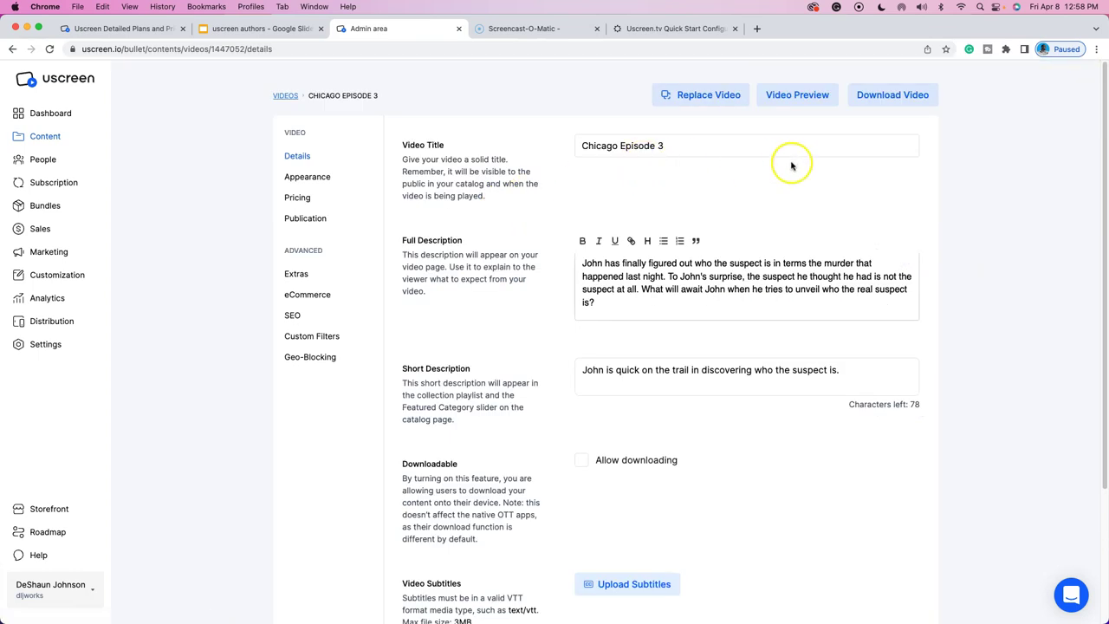
scroll(792, 163, "down", 4)
scroll(790, 224, "up", 4)
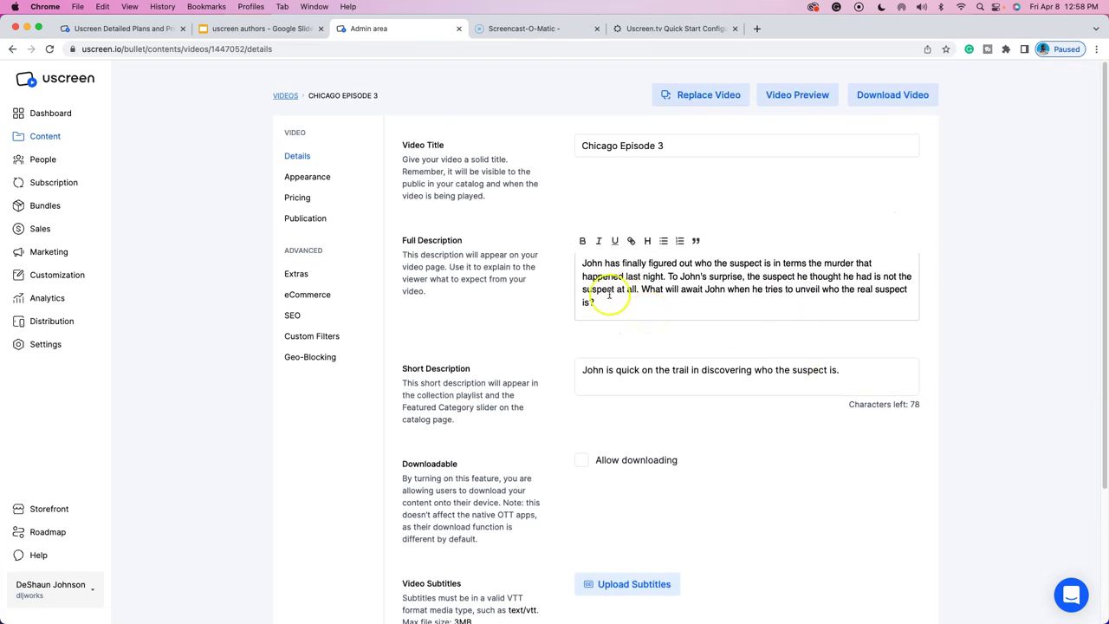
scroll(568, 290, "down", 4)
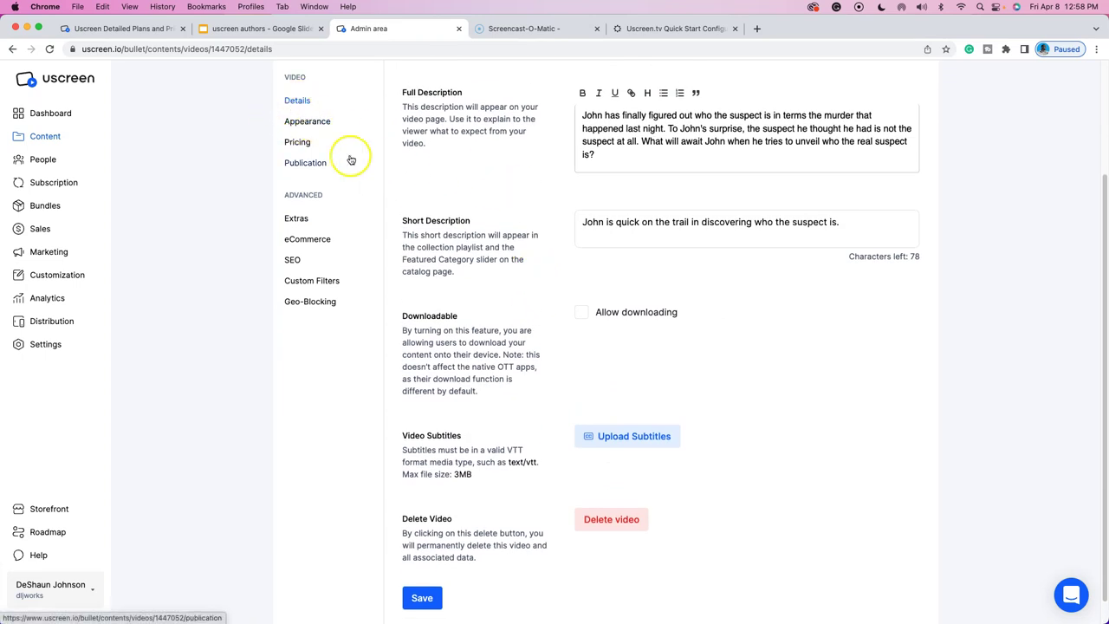
left_click(315, 123)
scroll(594, 234, "down", 5)
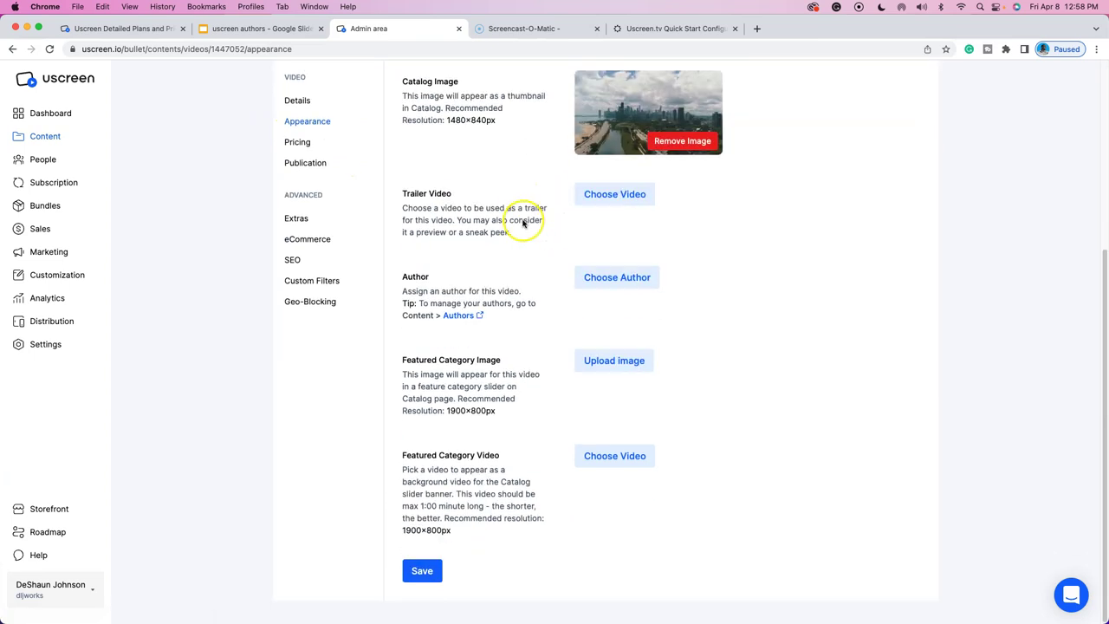
Step: Assign the single existing author to Chicago Episode 3 through Choose Author
left_click(638, 278)
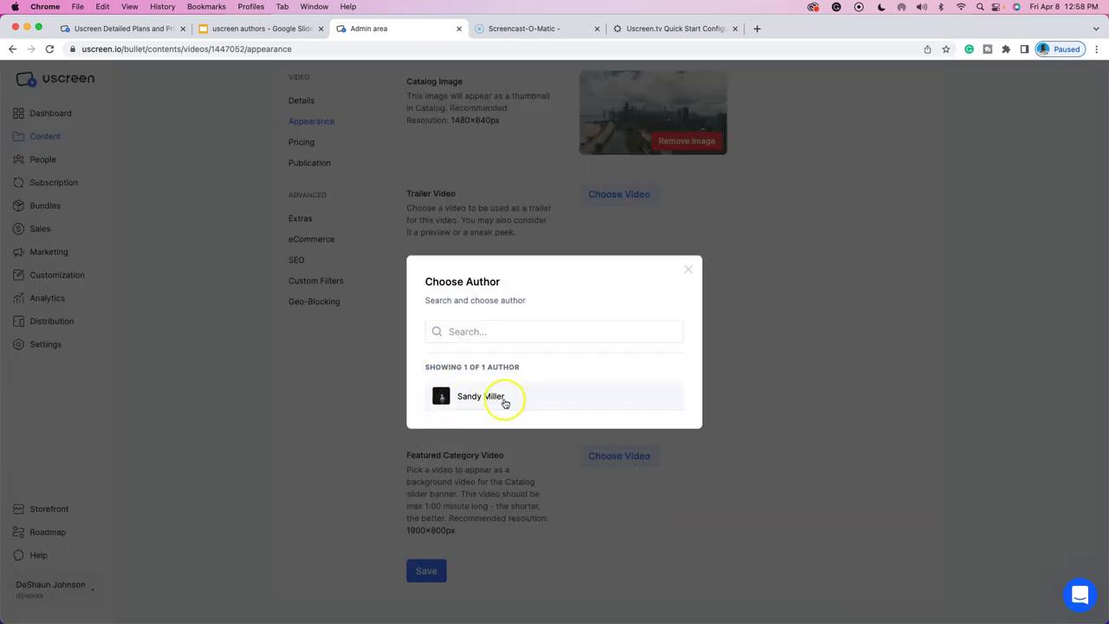
left_click(504, 401)
scroll(814, 329, "up", 5)
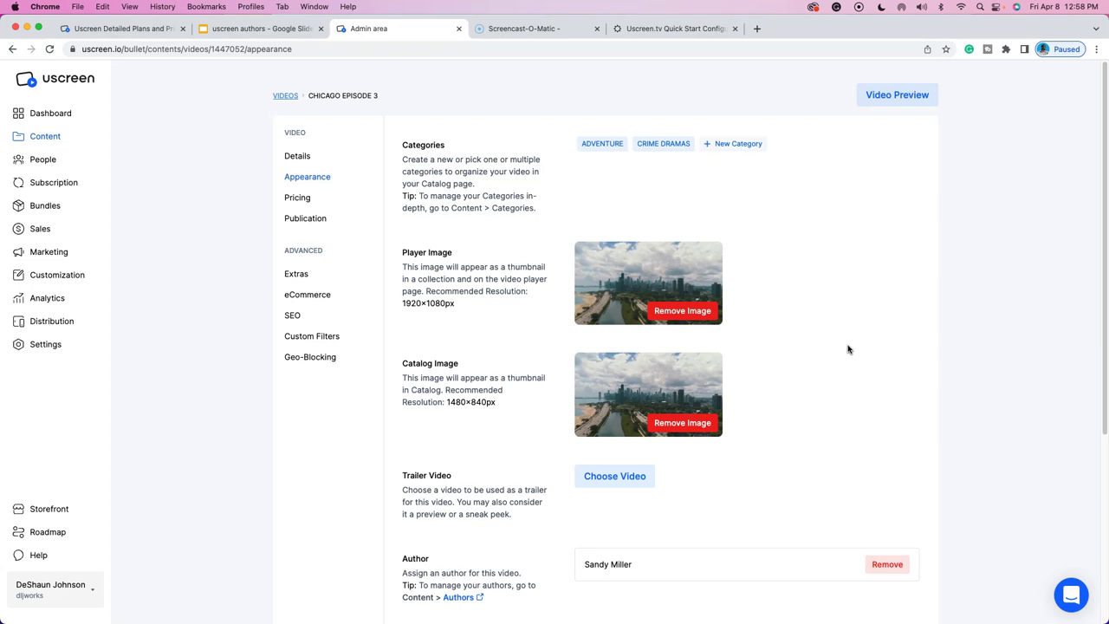
Step: Save Chicago Episode 3 with the ADVENTURE category selected, then return to the authors slide
scroll(837, 338, "down", 5)
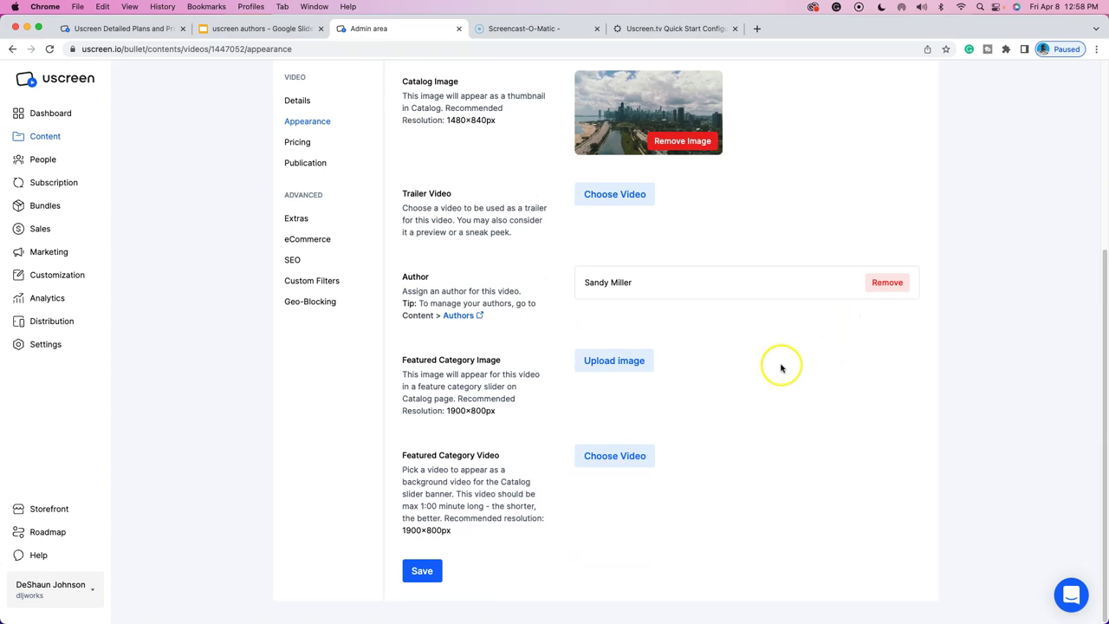
left_click(417, 575)
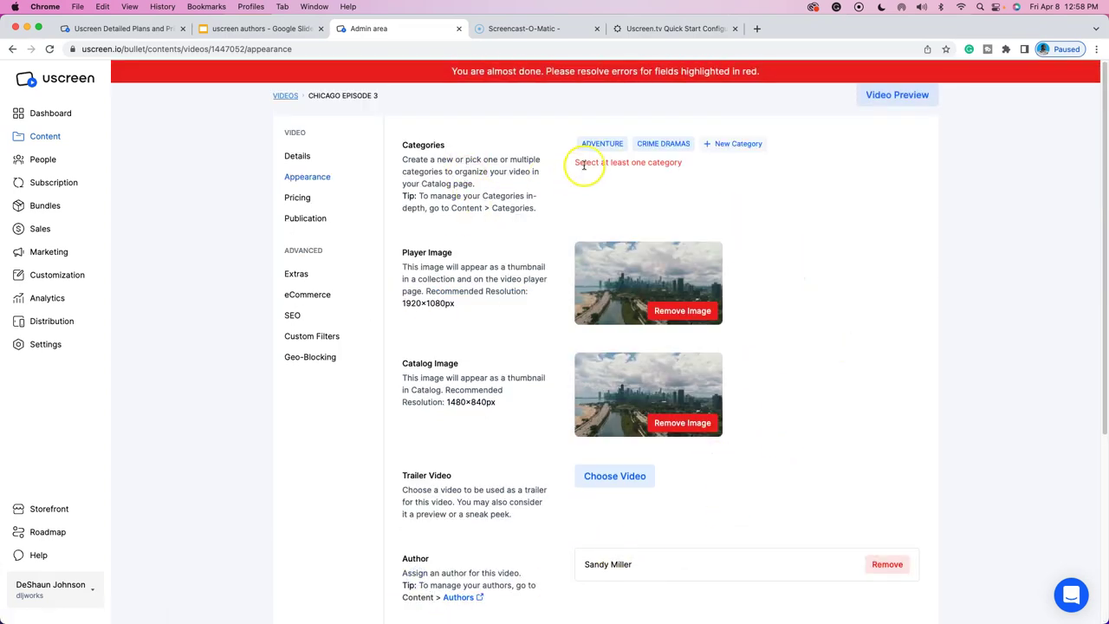
left_click(598, 144)
scroll(750, 352, "down", 5)
left_click(421, 567)
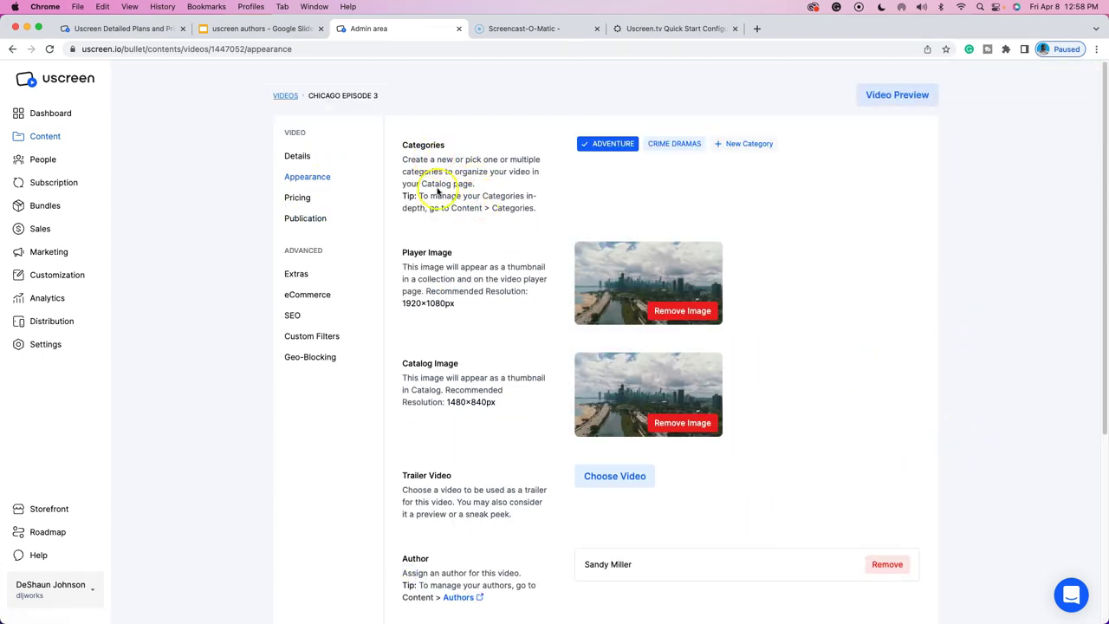
left_click(235, 28)
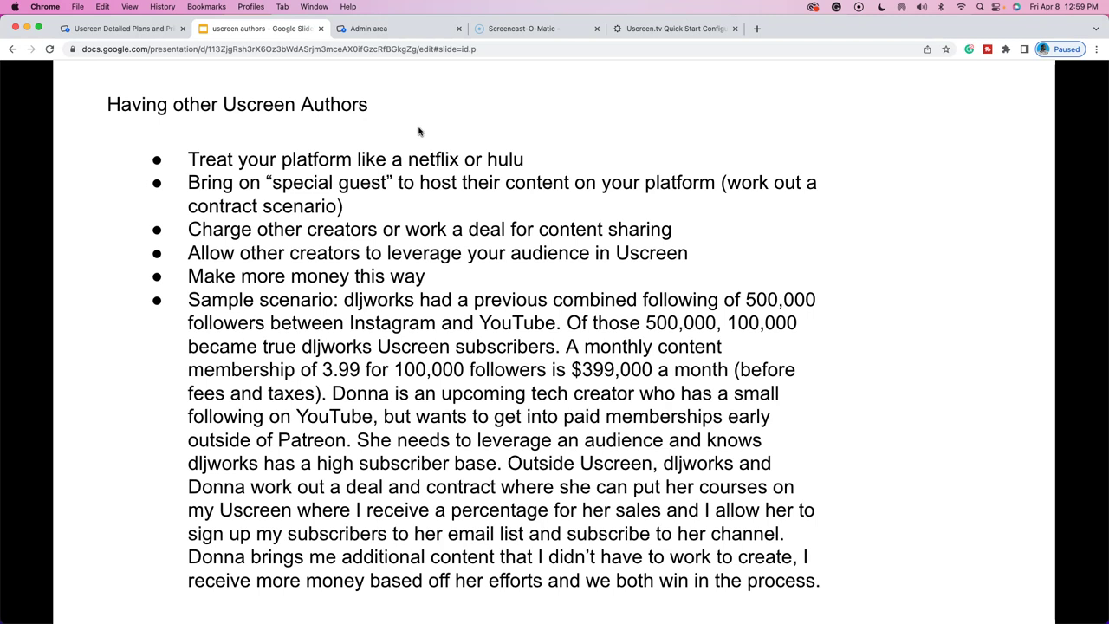
Step: Switch back to Chicago Episode 3's Appearance settings in the Uscreen admin area
left_click(381, 29)
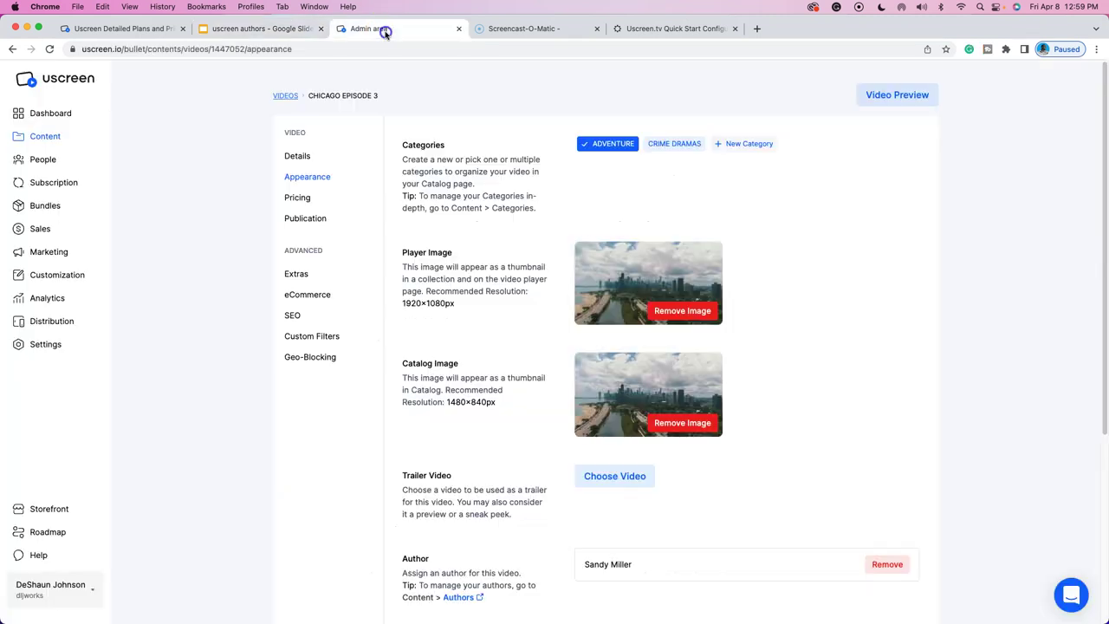